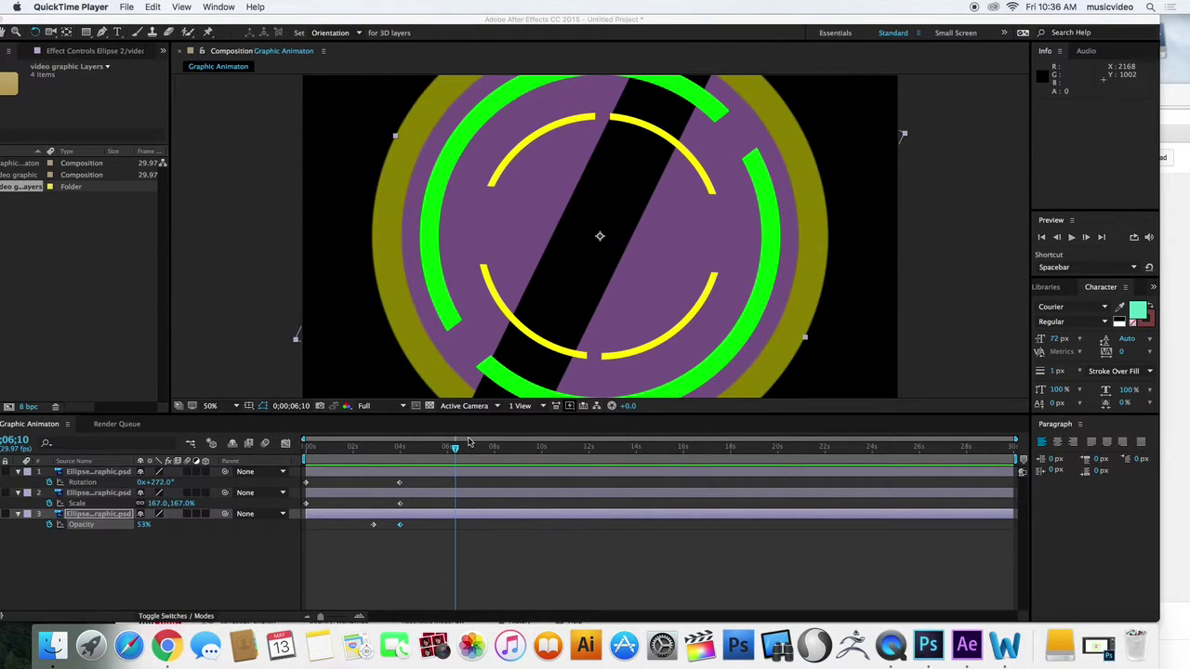
Step: Return the Graphic Animaton playhead to the start and preview the ring animation
left_click(410, 453)
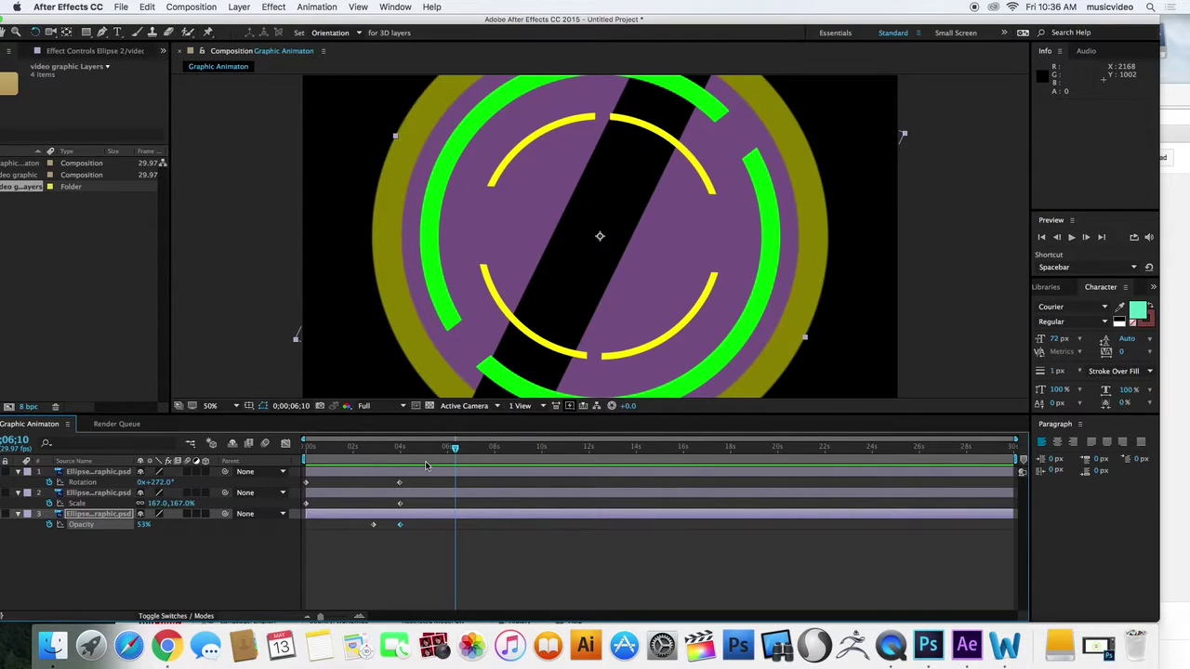
left_click_drag(428, 454, 292, 456)
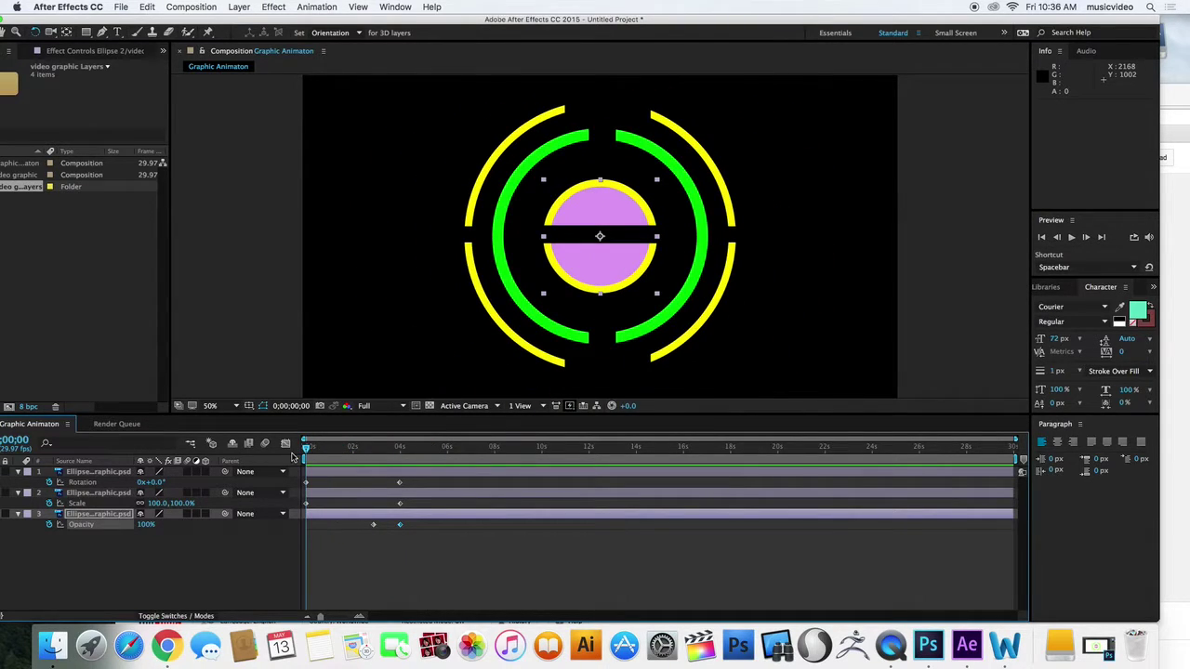
key("space")
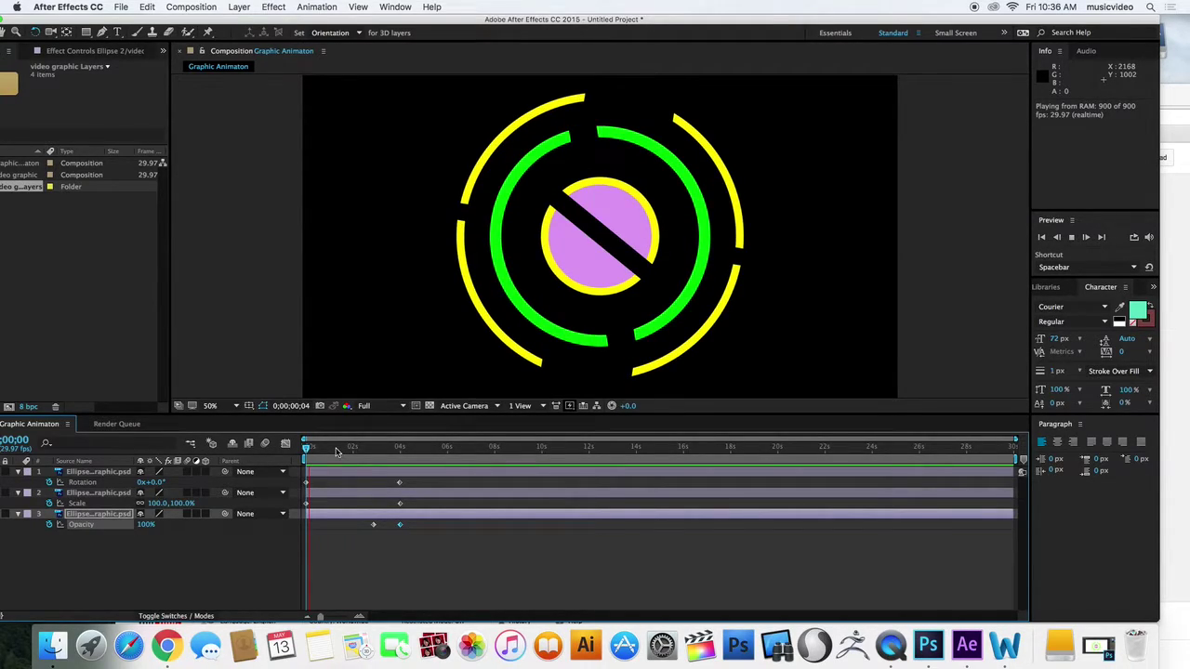
Step: Stop the preview and trim the work area end to 0;00;05;04
left_click_drag(337, 452, 427, 468)
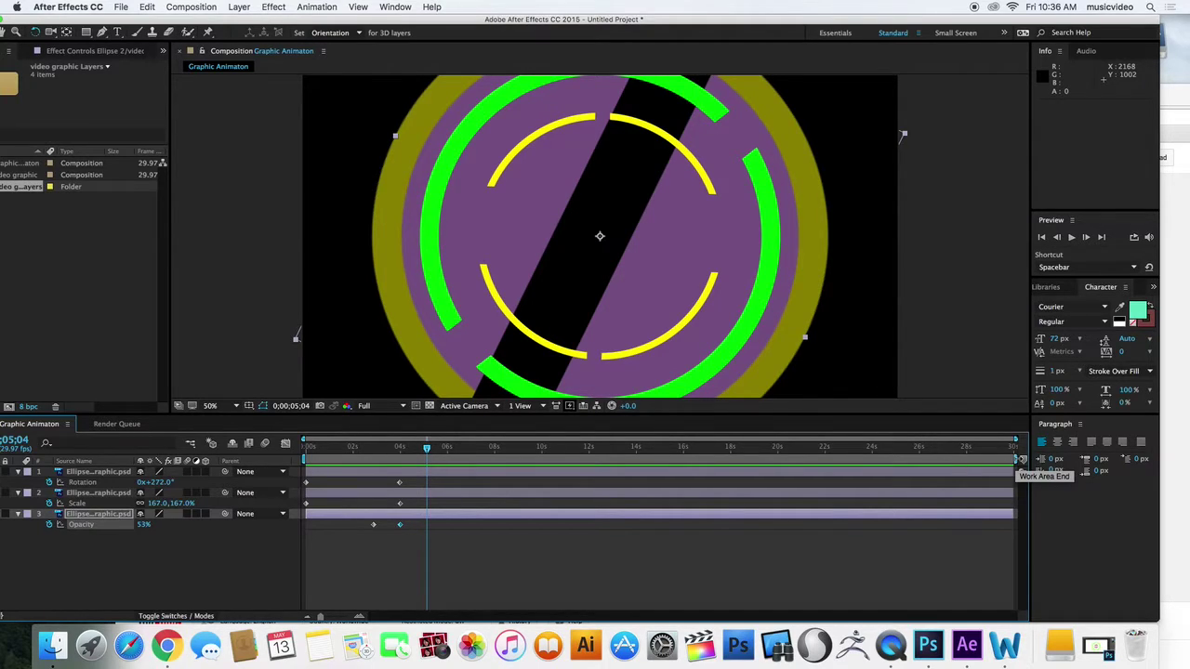
left_click_drag(1023, 460, 432, 460)
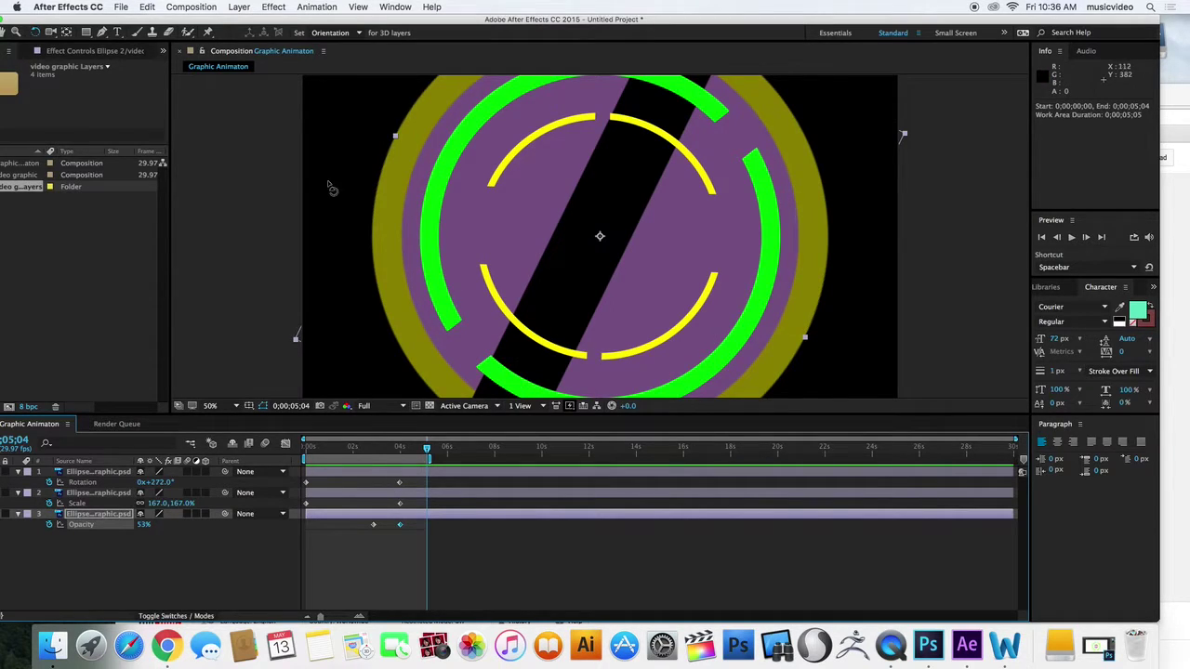
Step: Add the Graphic Animaton composition to the Render Queue via File > Export
left_click(130, 5)
mouse_move(191, 192)
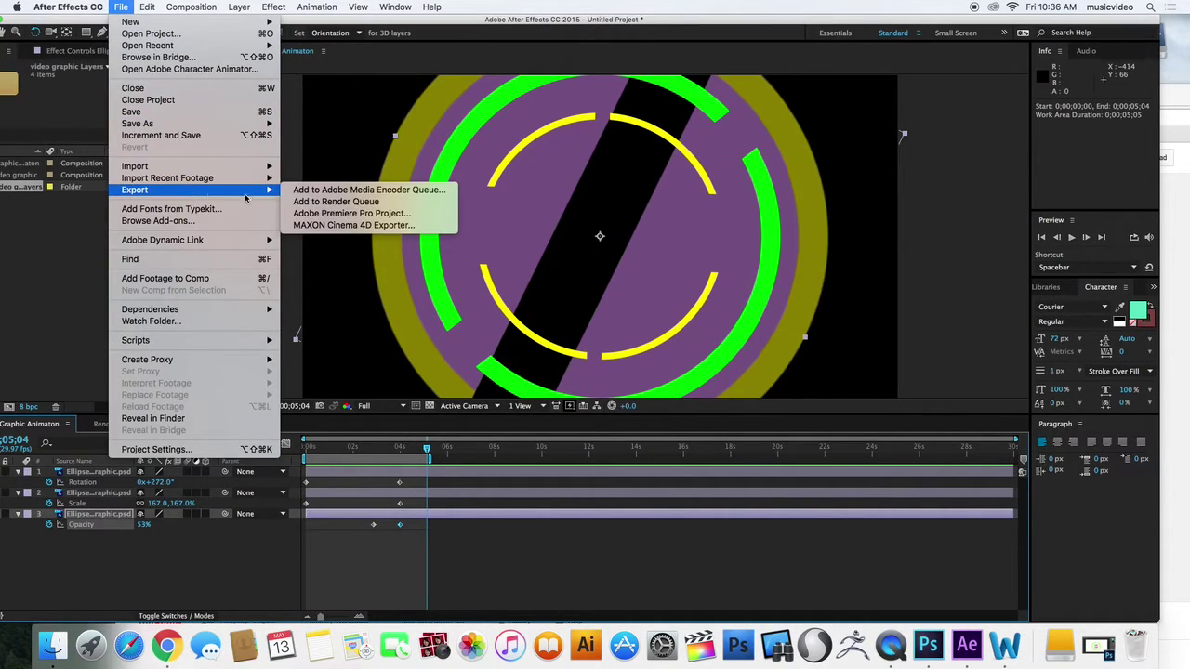
left_click(332, 201)
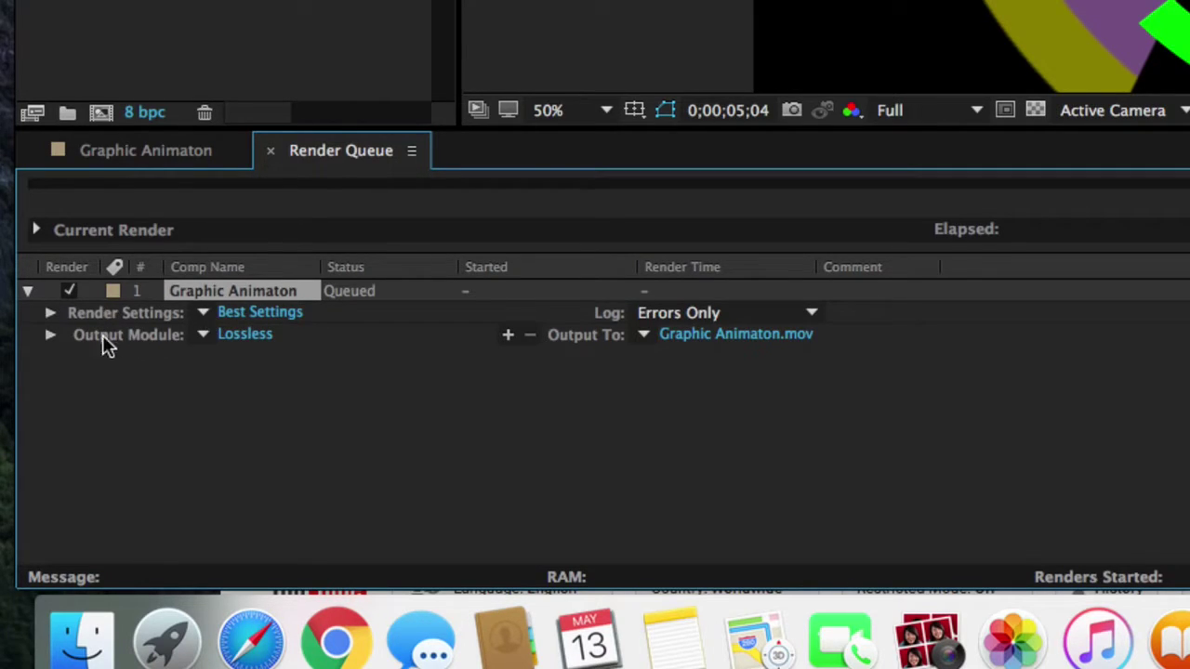
Step: Set the output to 'Graphic Animaton video demo.mov' in the Desktop's AE EXports folder
left_click(50, 335)
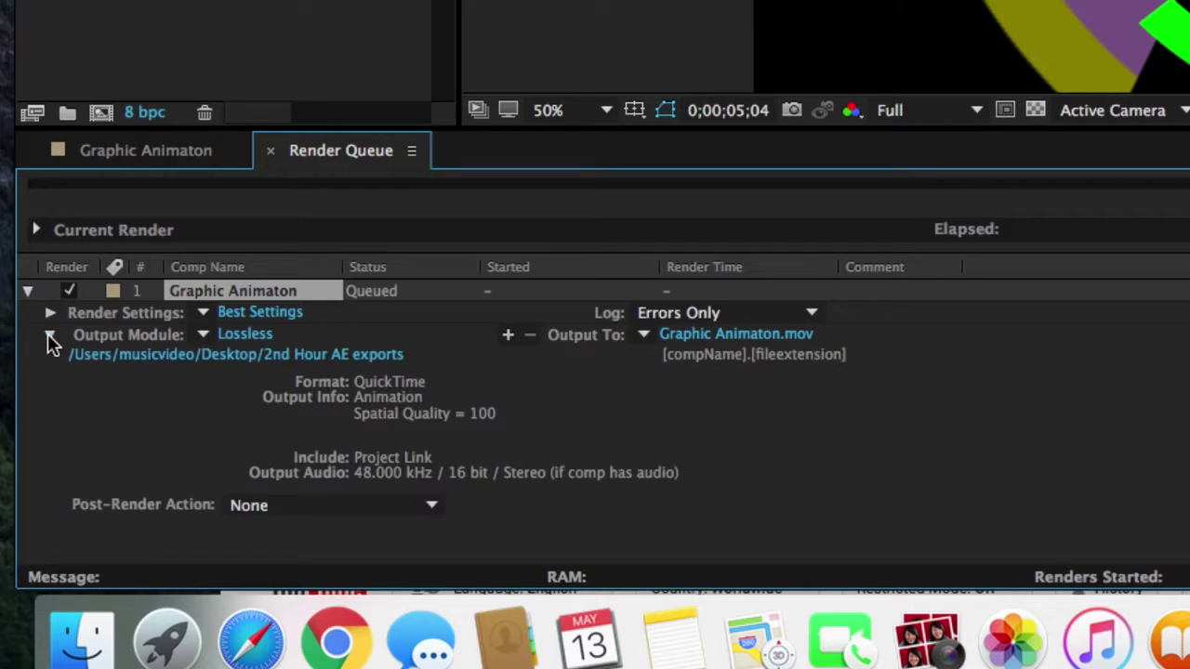
left_click(696, 332)
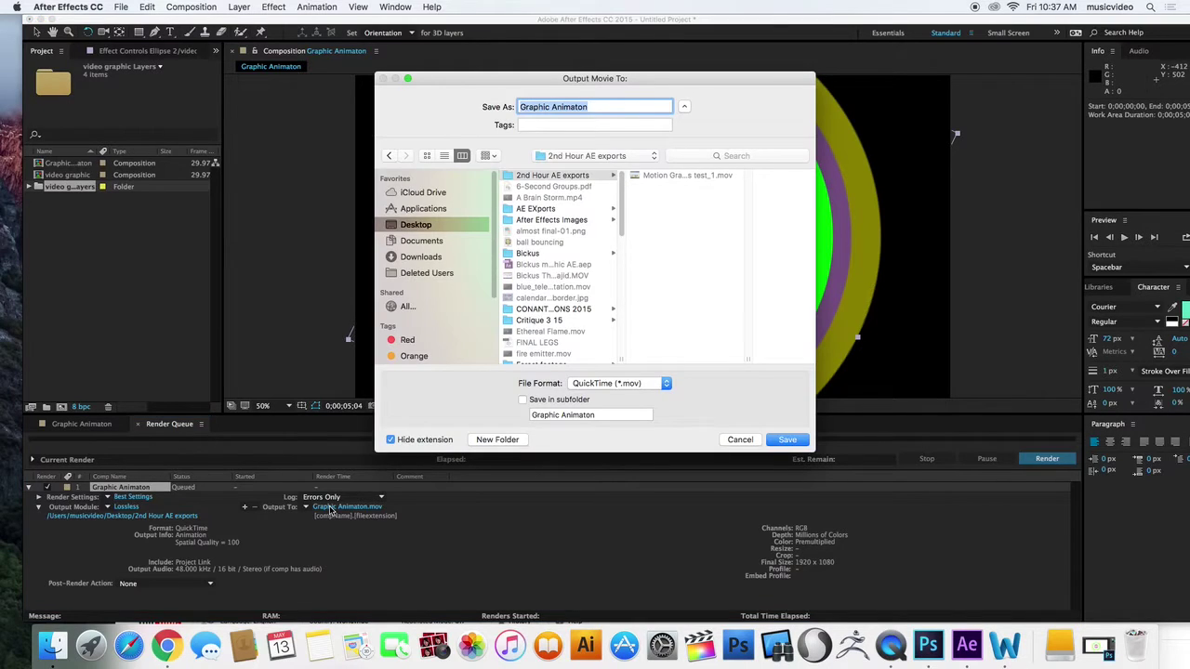
left_click(416, 227)
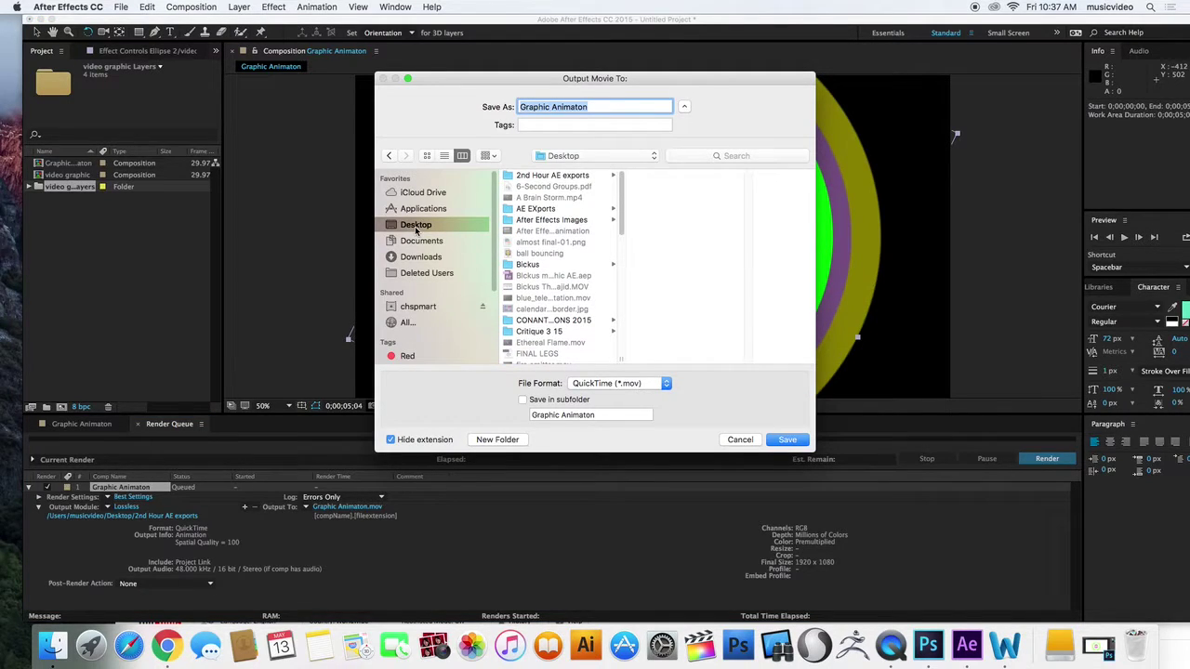
left_click(684, 108)
left_click(684, 108)
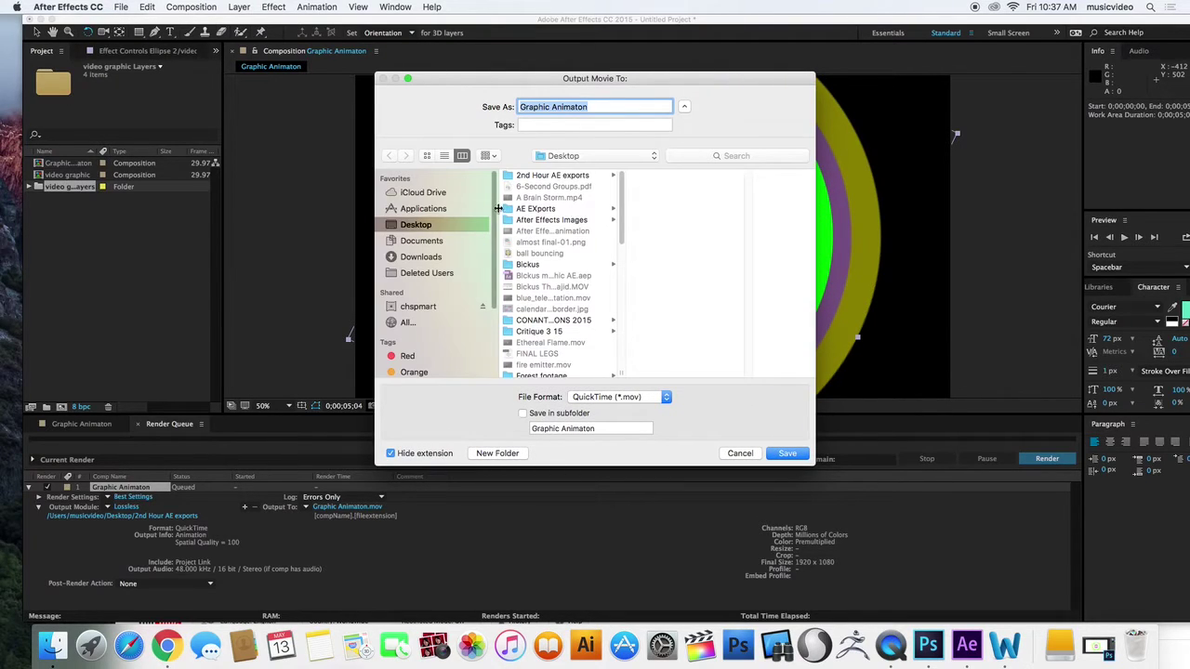
left_click(546, 210)
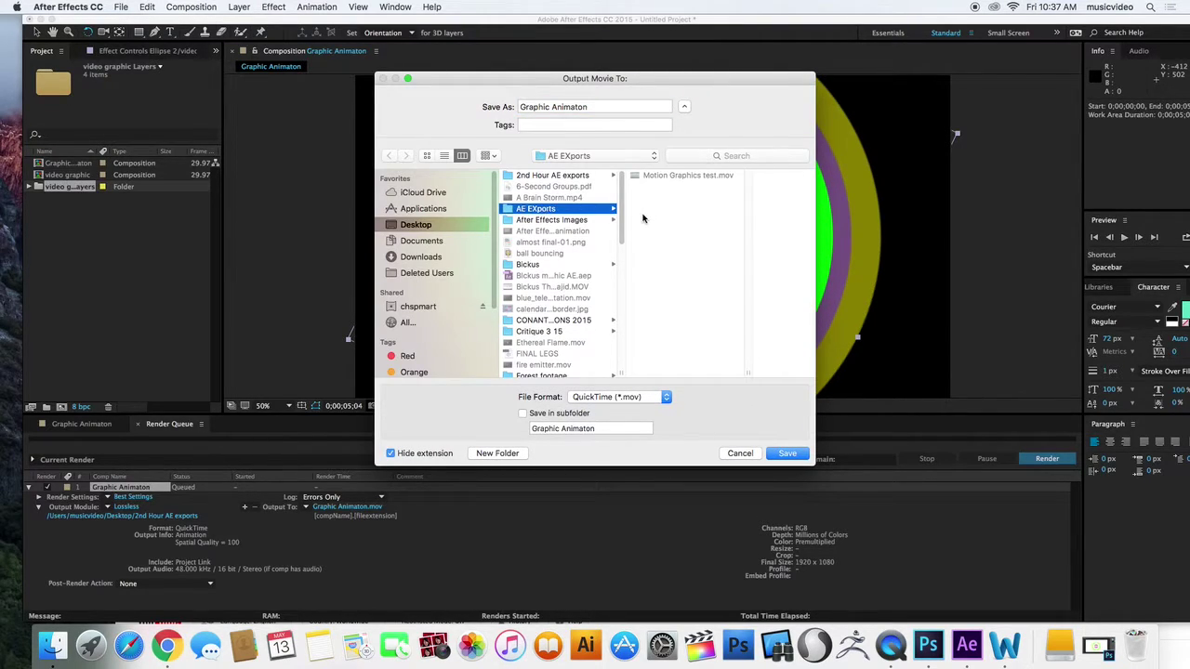
left_click(593, 106)
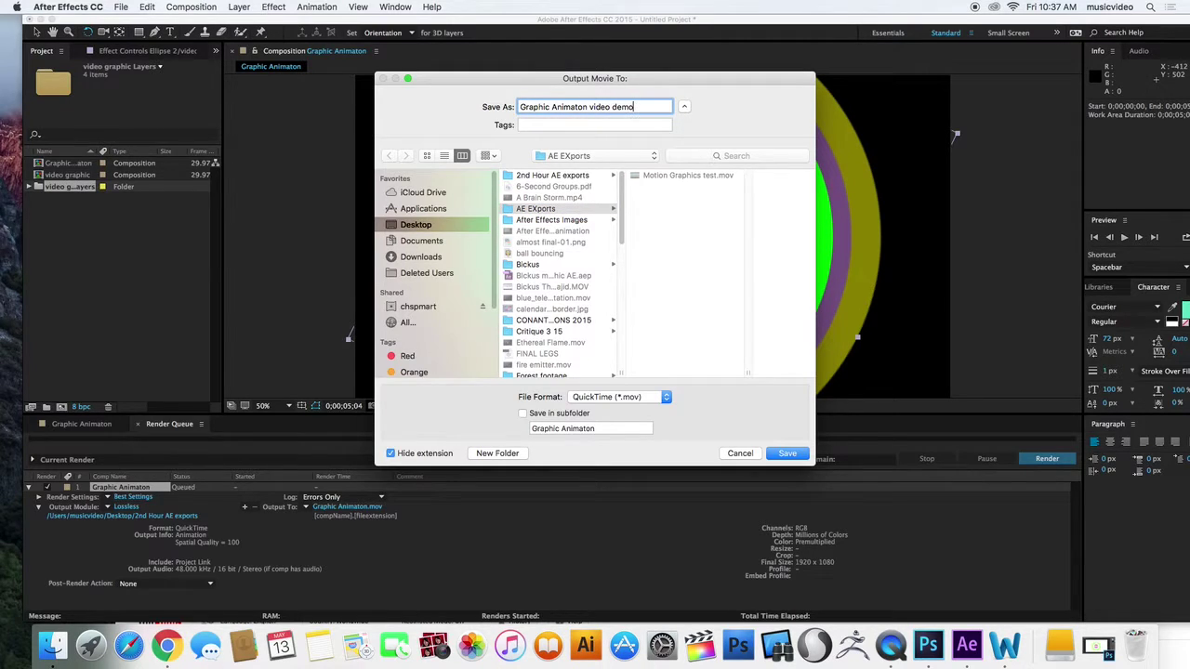
key("Return")
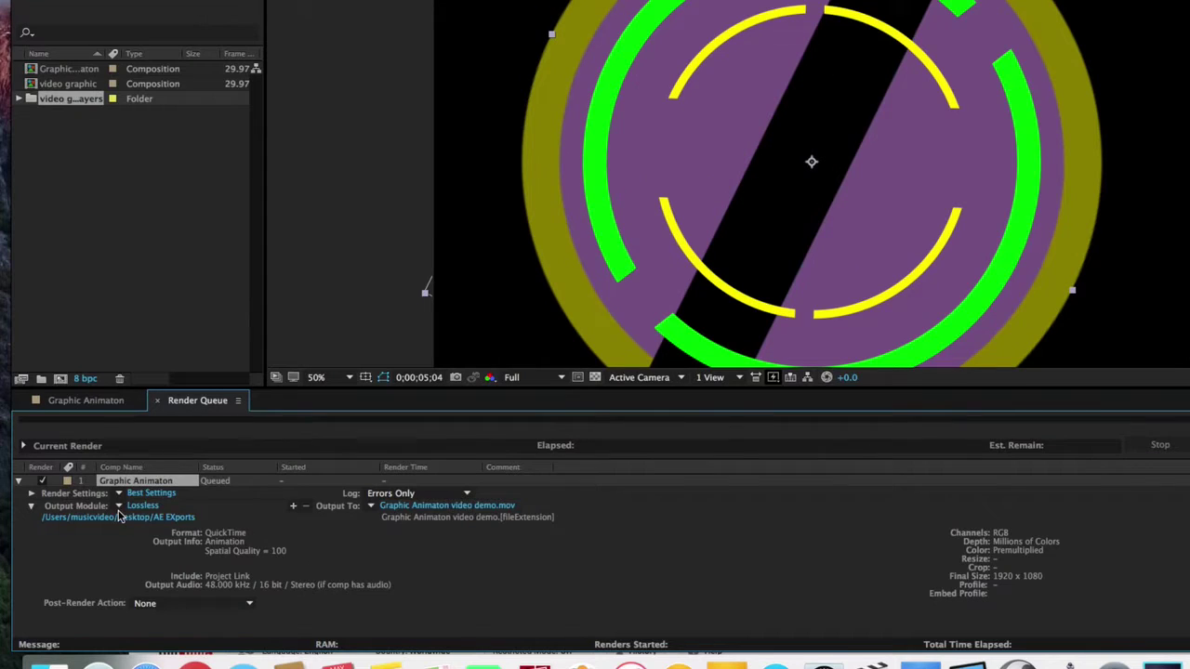
Step: Keep QuickTime as the output format but switch the video codec to H.264 at quality 100
left_click(109, 510)
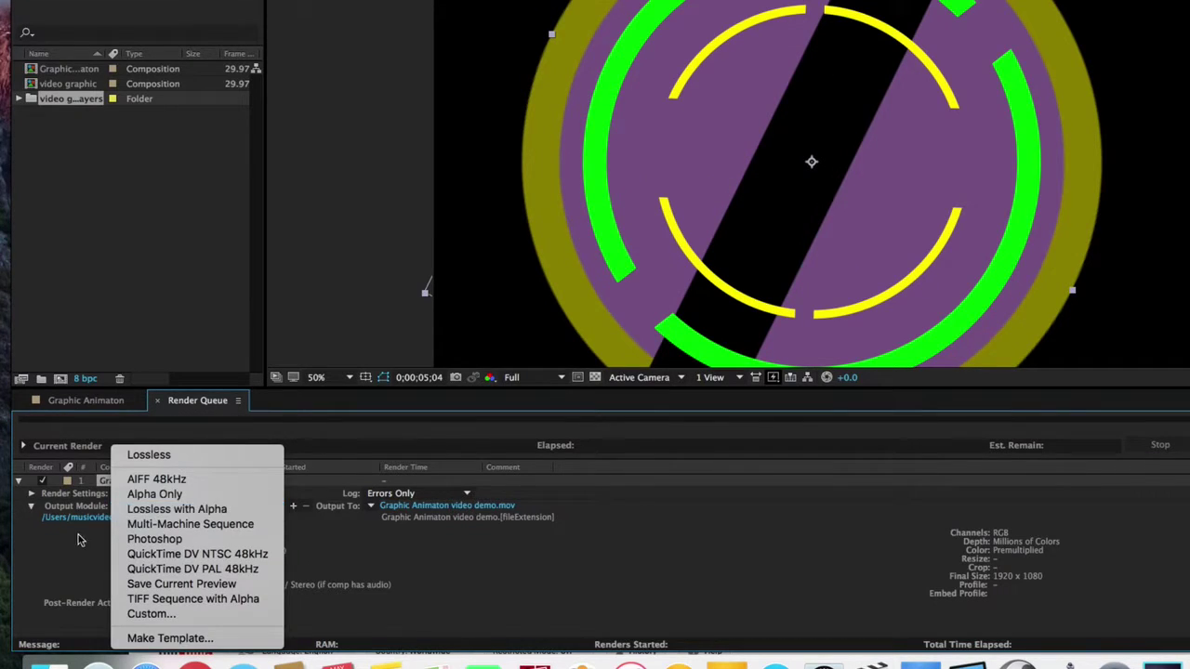
left_click(107, 509)
left_click(141, 507)
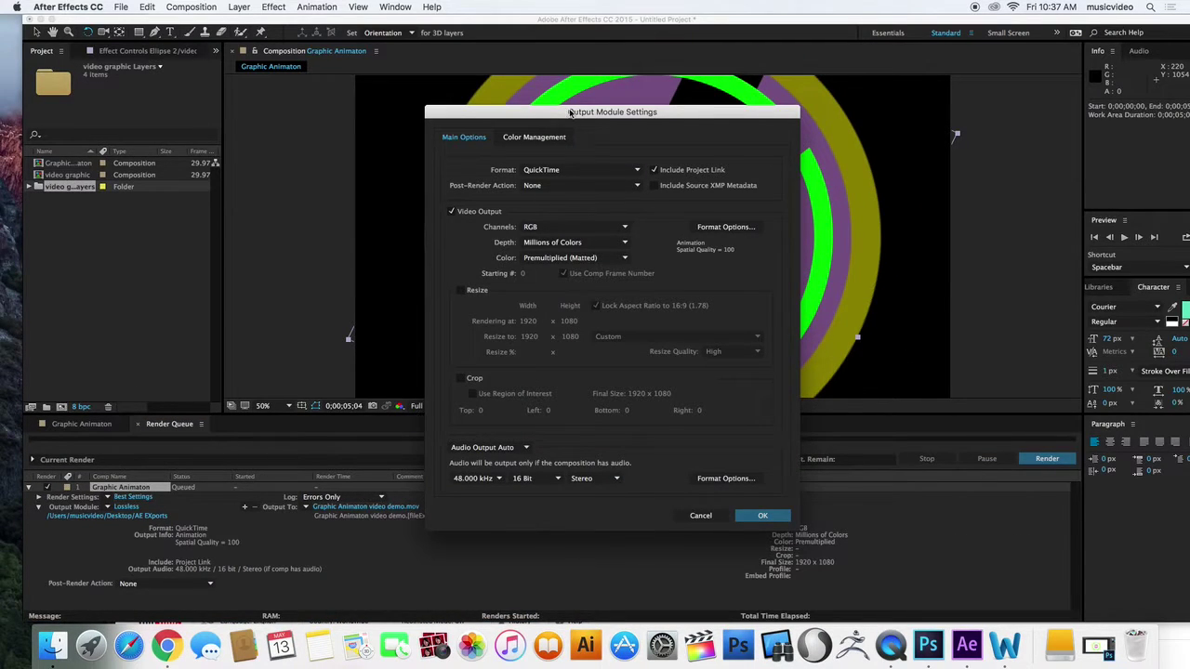
left_click(543, 171)
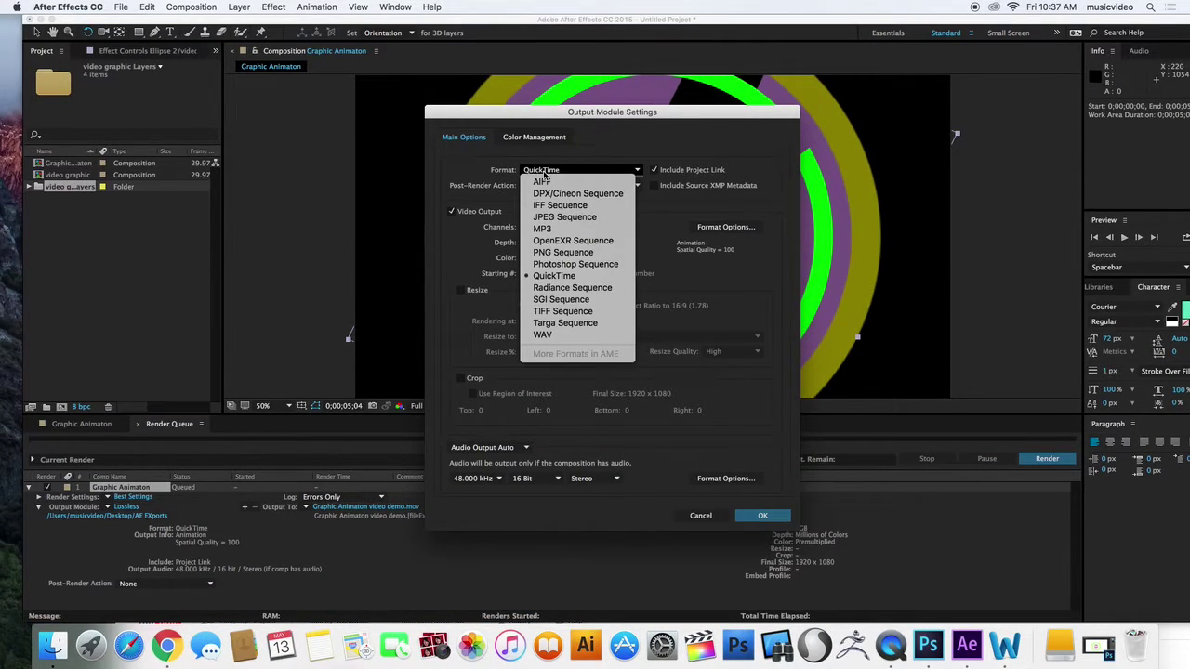
left_click(553, 275)
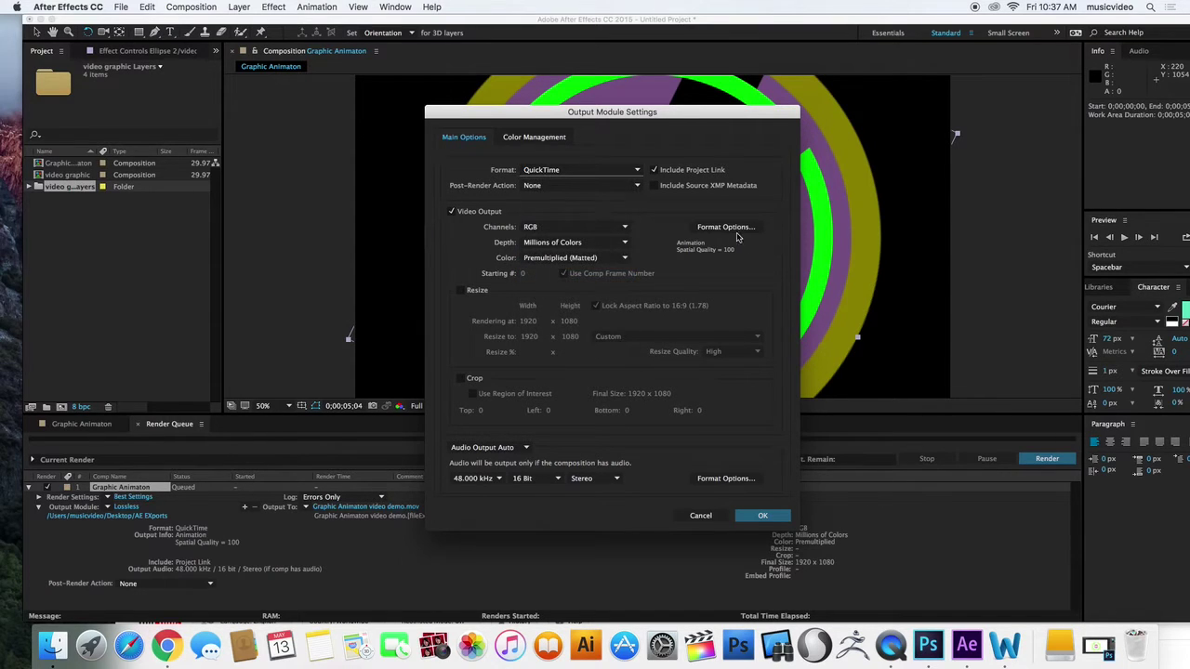
left_click(731, 228)
left_click(562, 130)
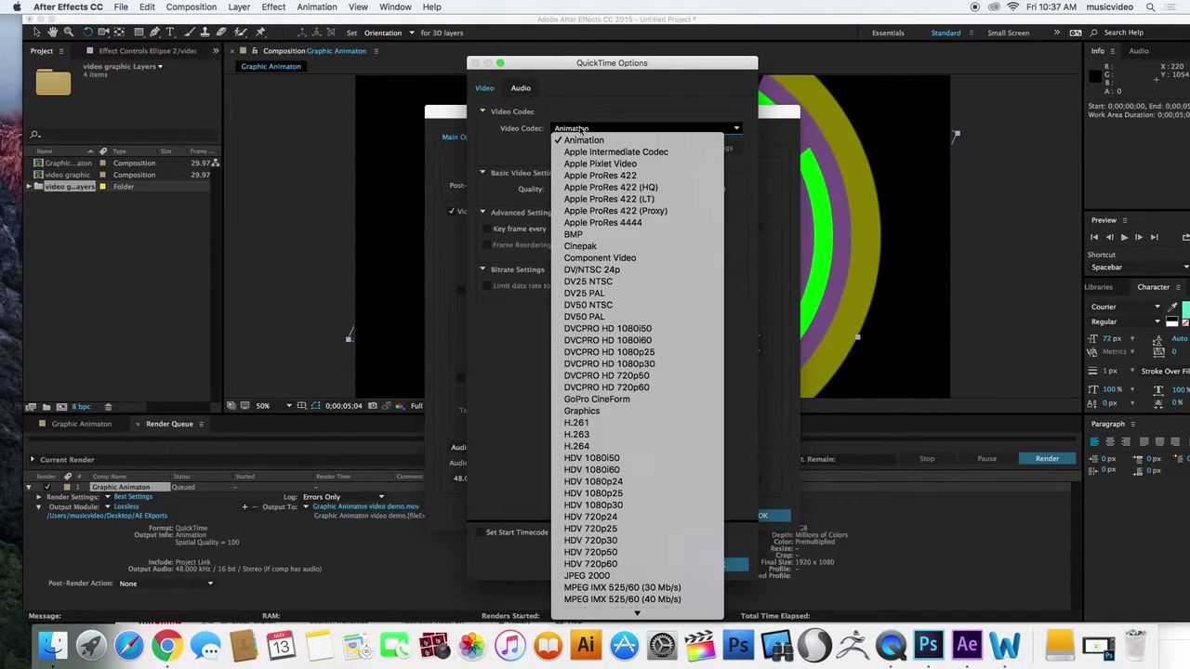
left_click(588, 445)
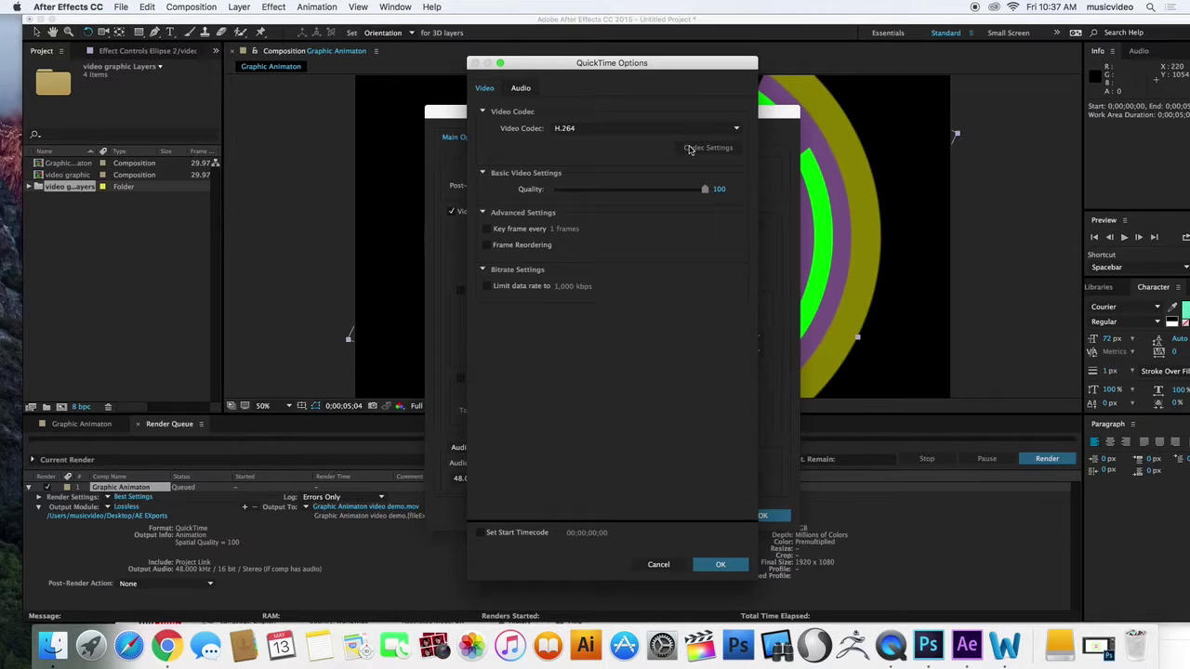
left_click(721, 565)
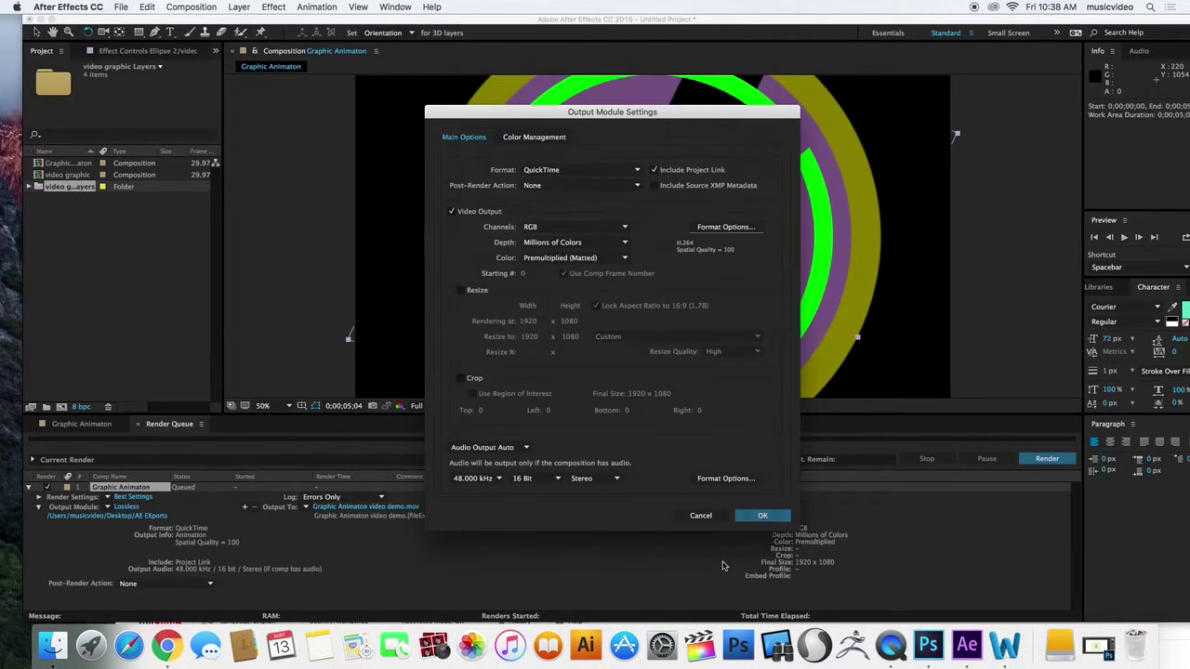
left_click(760, 517)
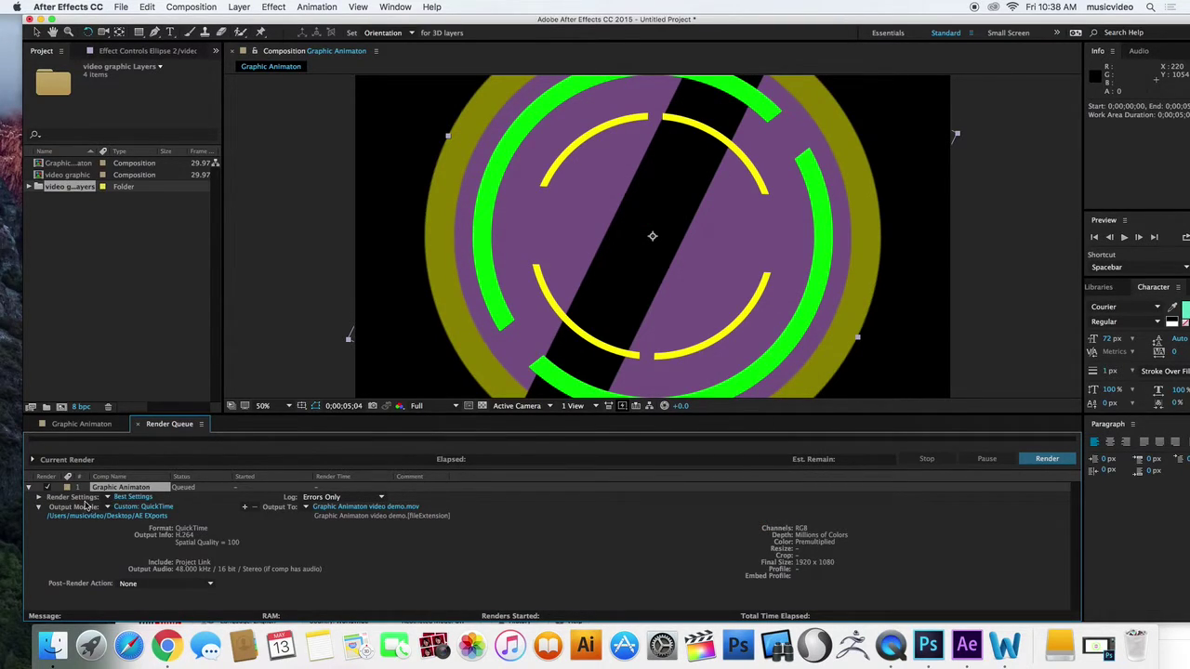
Step: Set the render settings Time Span to Work Area Only, then collapse the queue details
left_click(39, 500)
left_click(131, 497)
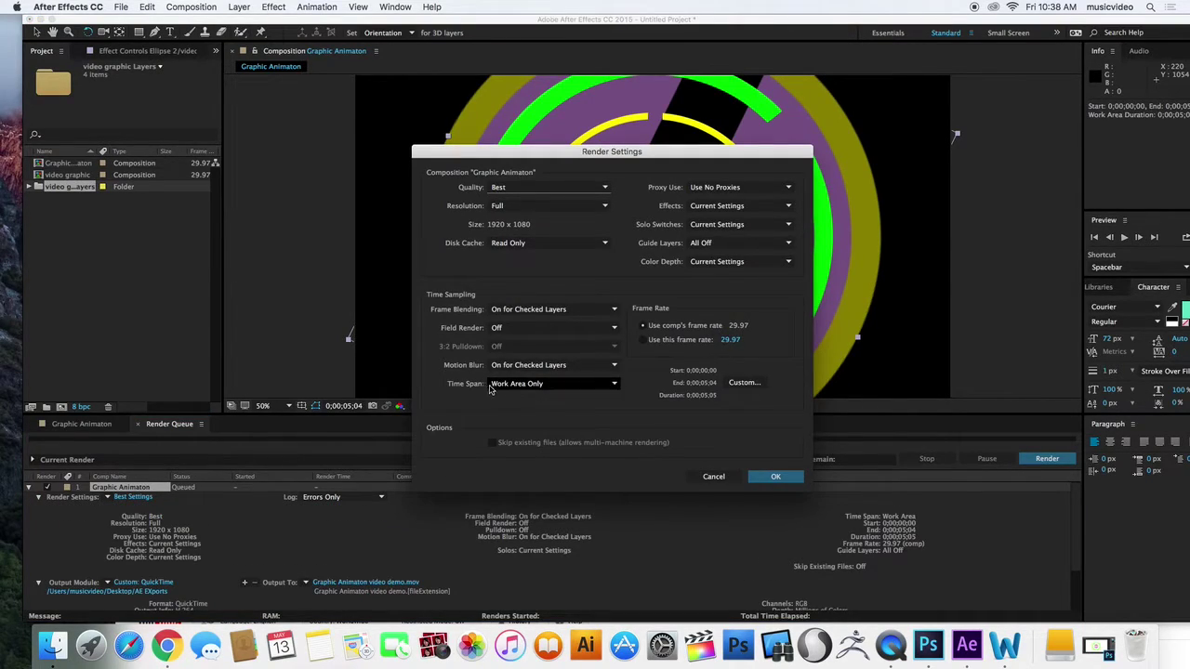
left_click(532, 390)
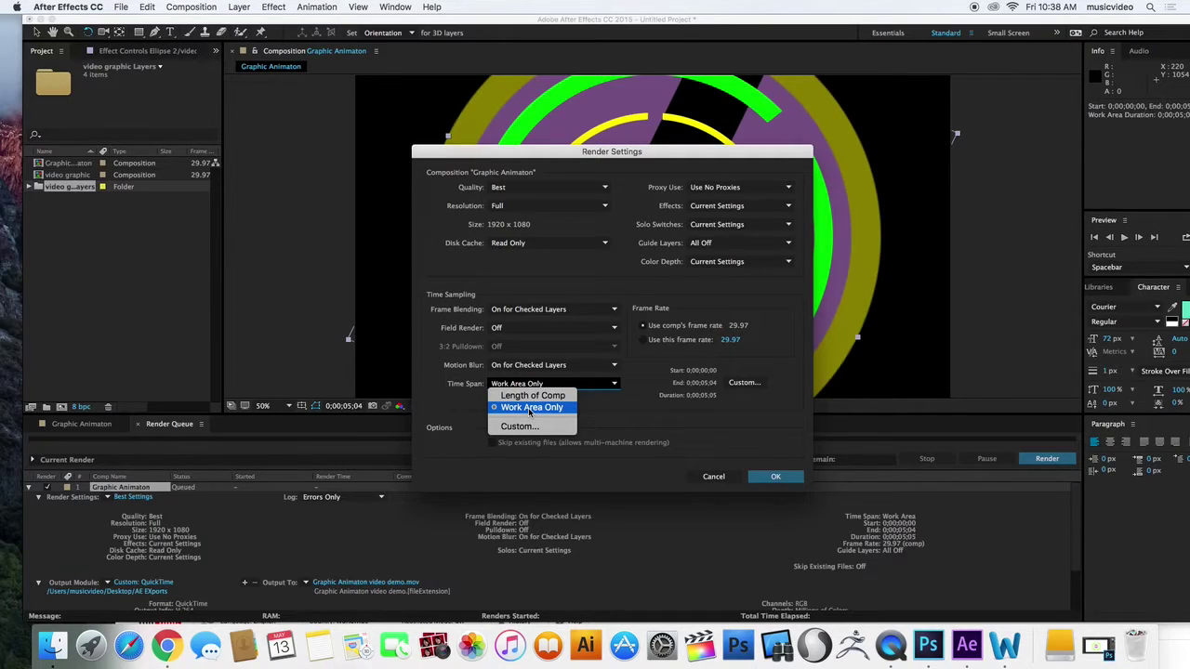
left_click(530, 409)
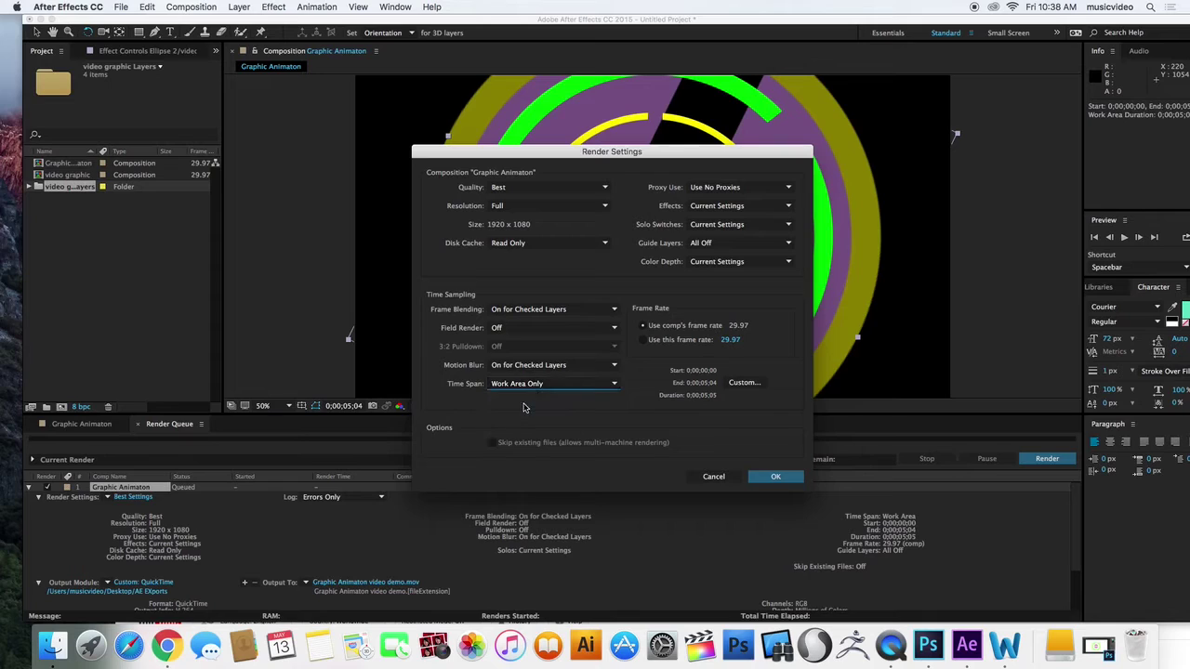
left_click(775, 477)
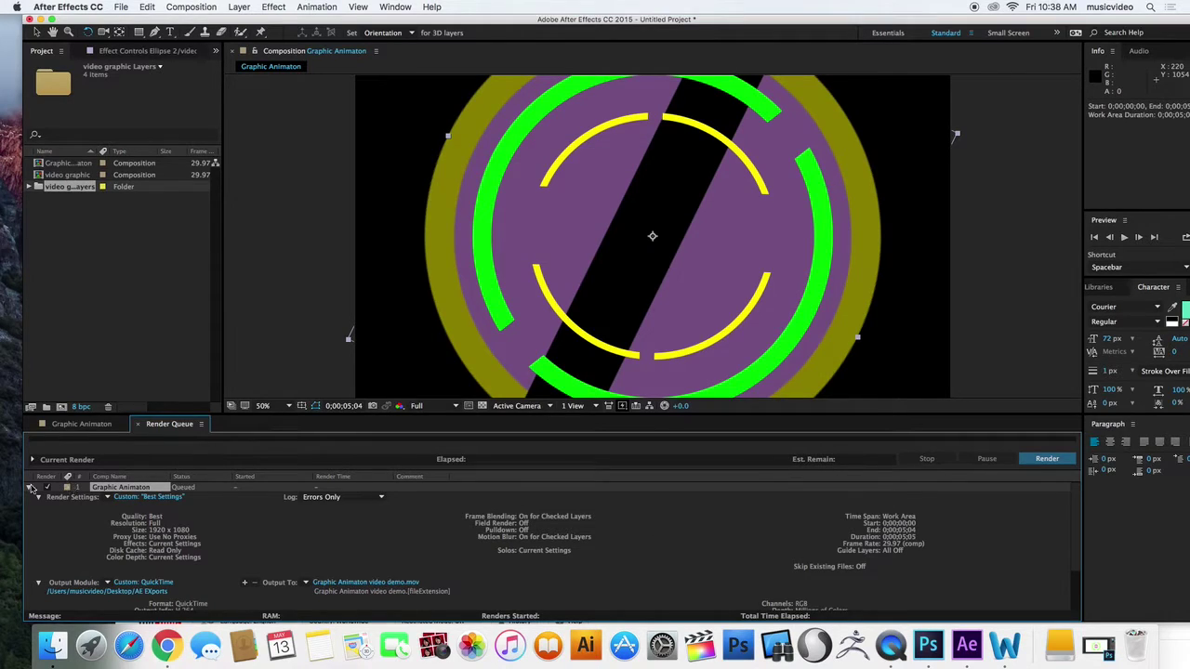
left_click(39, 498)
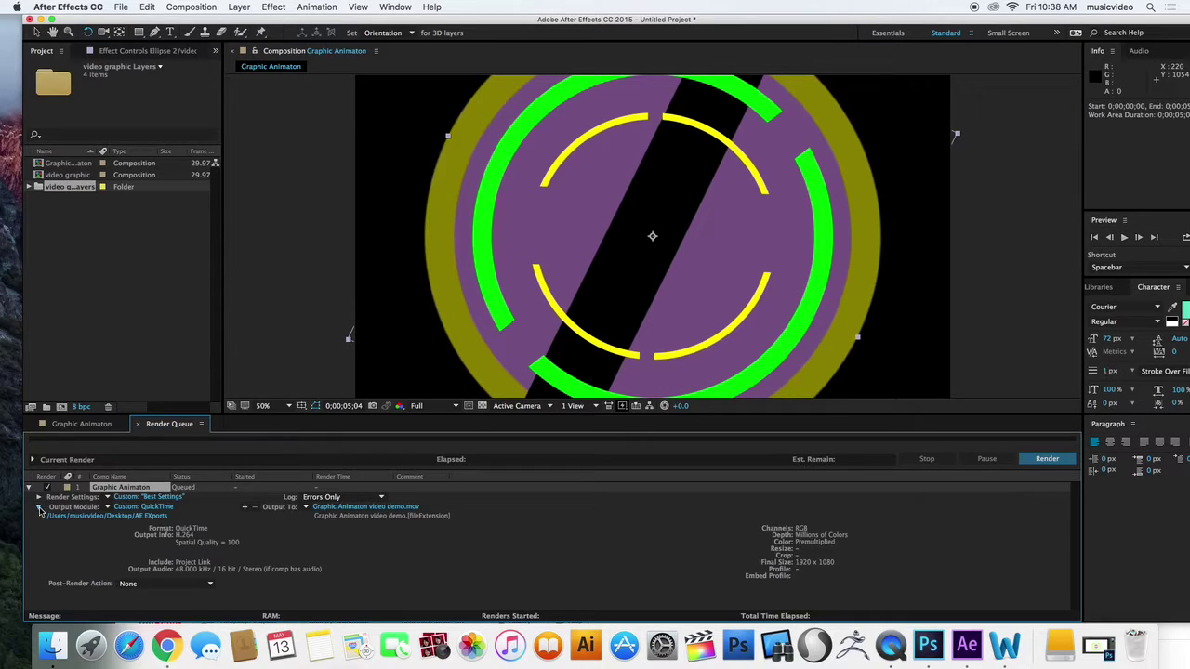
left_click(39, 508)
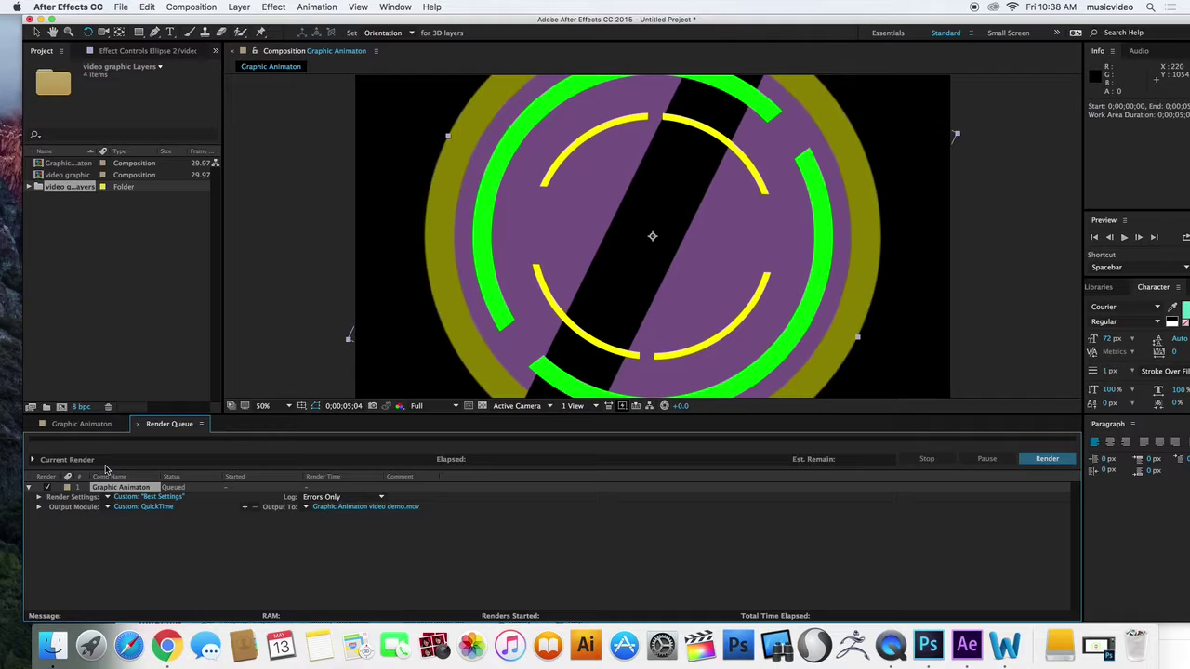
Step: Add Graphic Animaton to the Render Queue again from File > Export
left_click(120, 7)
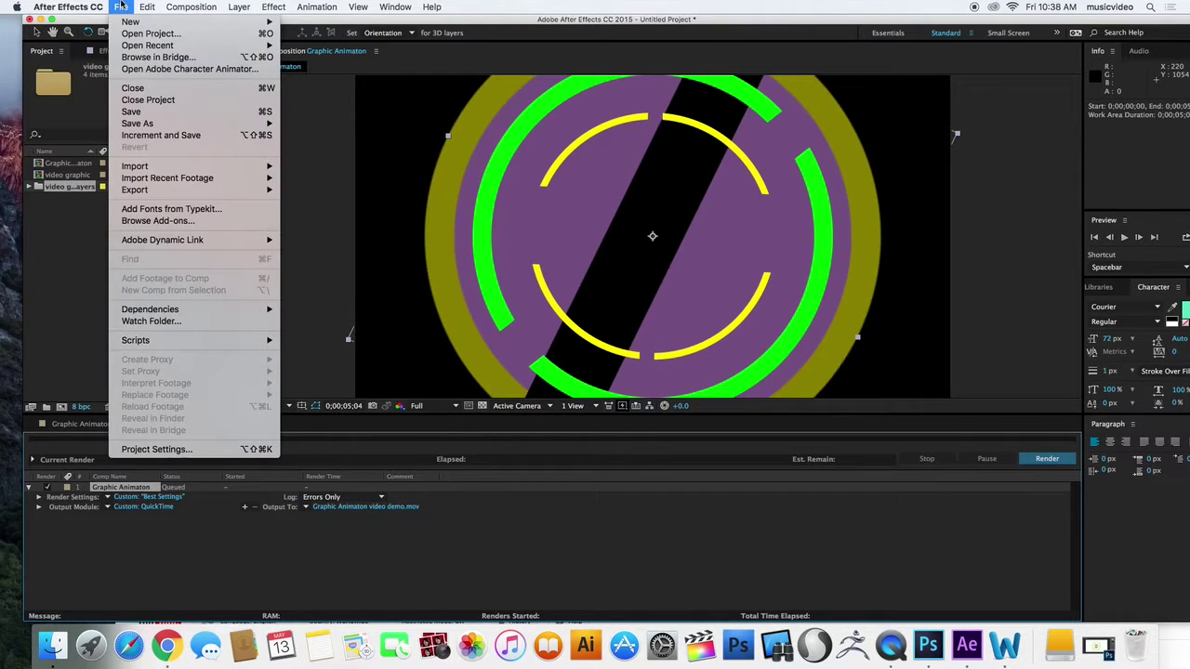
mouse_move(223, 190)
left_click(336, 202)
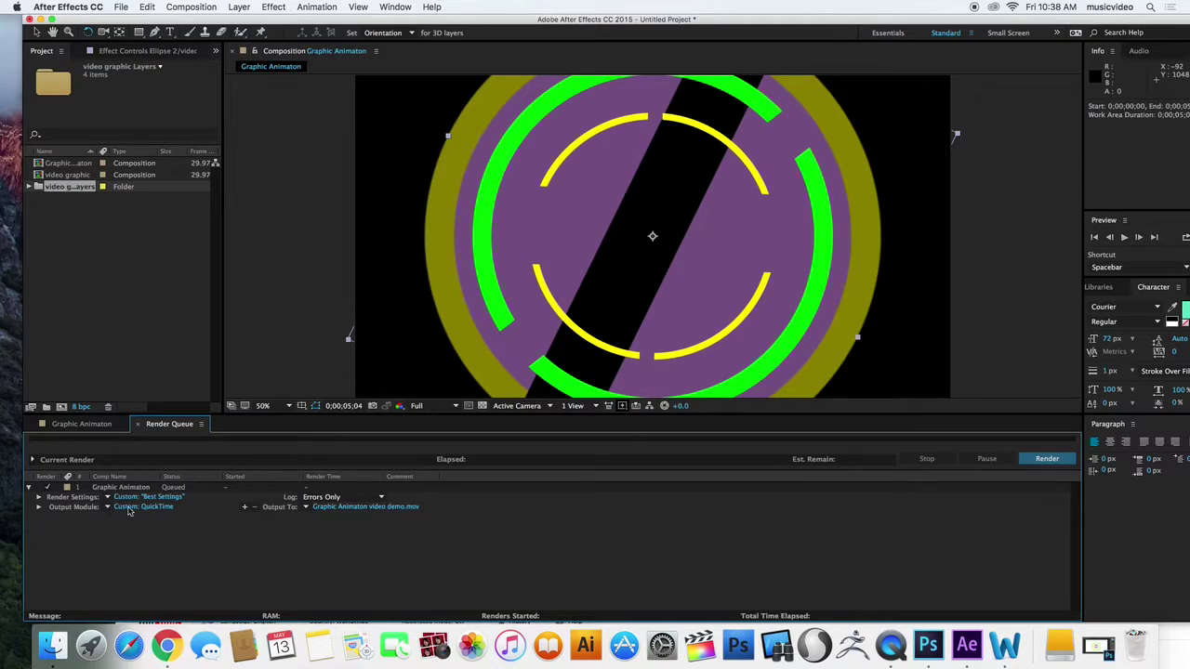
Step: Render the queued composition, then open the AE EXports folder on the desktop
left_click(37, 507)
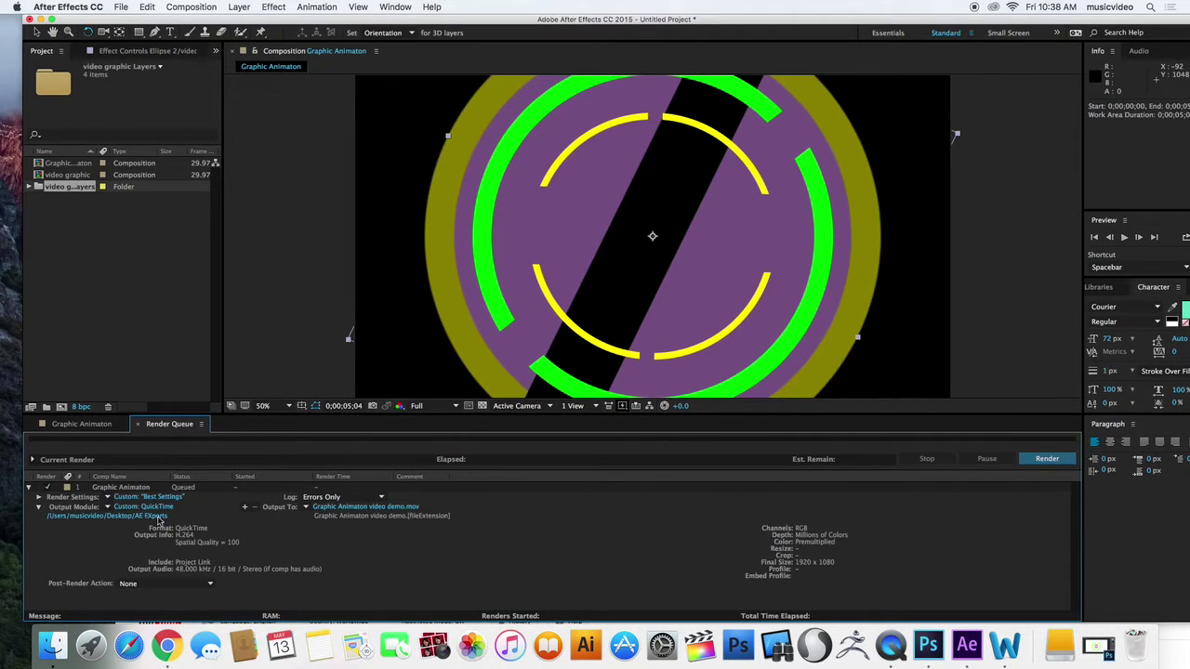
left_click(1047, 458)
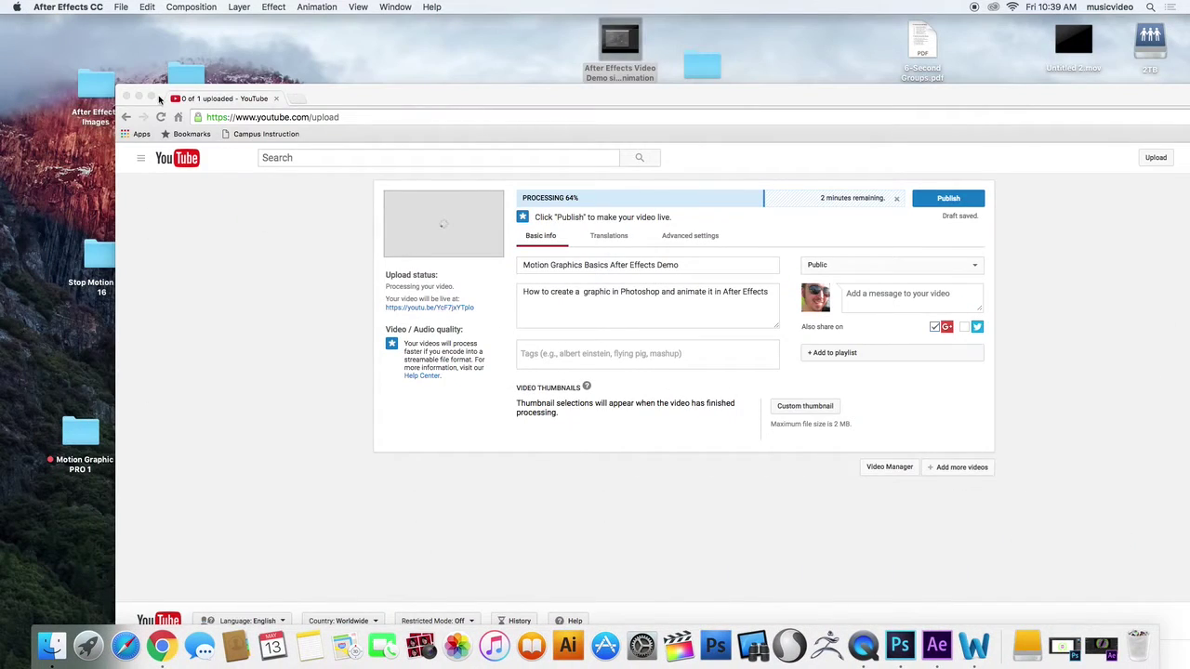
left_click(138, 98)
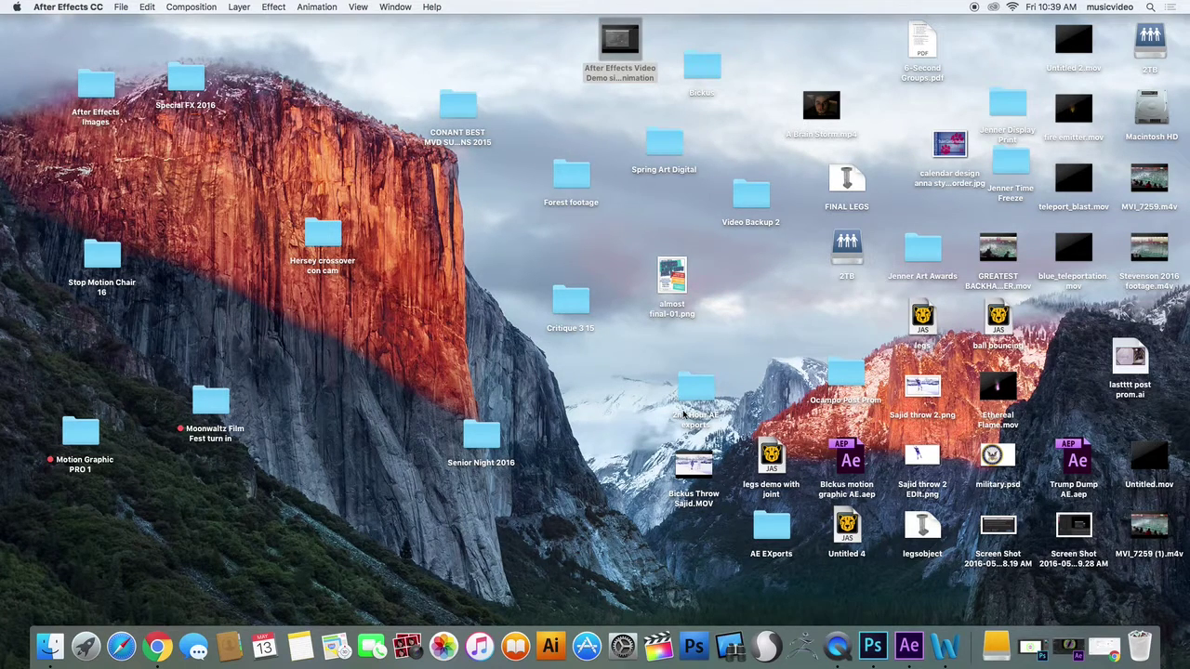
double_click(770, 526)
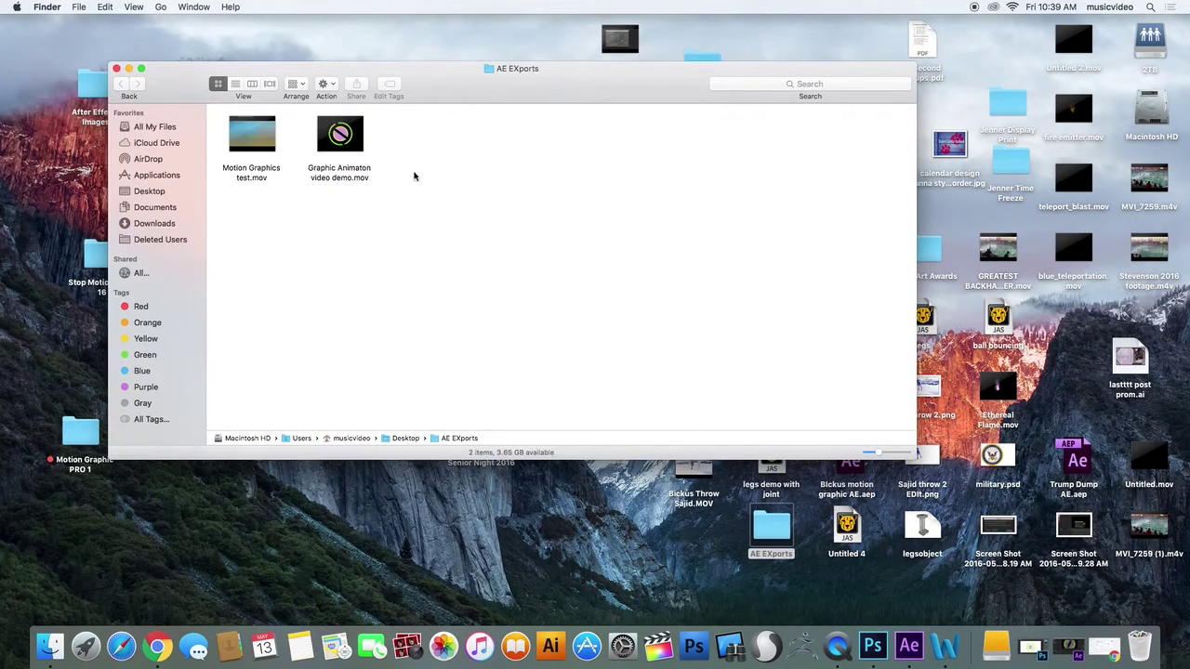
Step: Open Graphic Animaton video demo.mov in QuickTime Player and play it
left_click(353, 147)
double_click(354, 147)
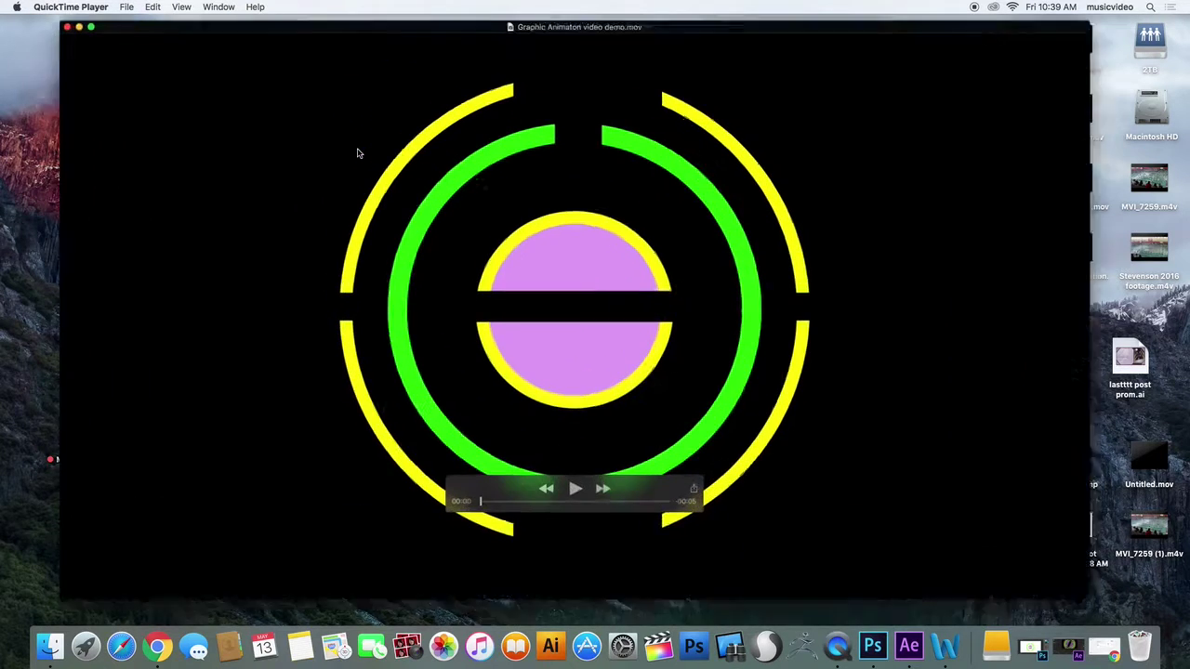
left_click(590, 510)
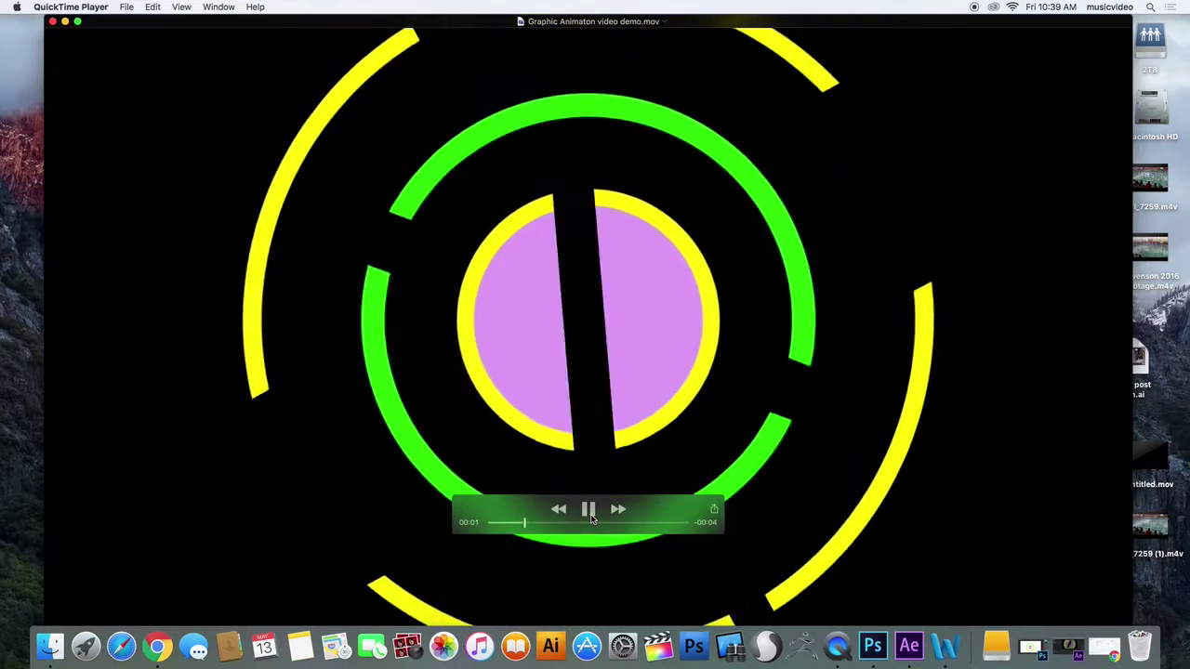